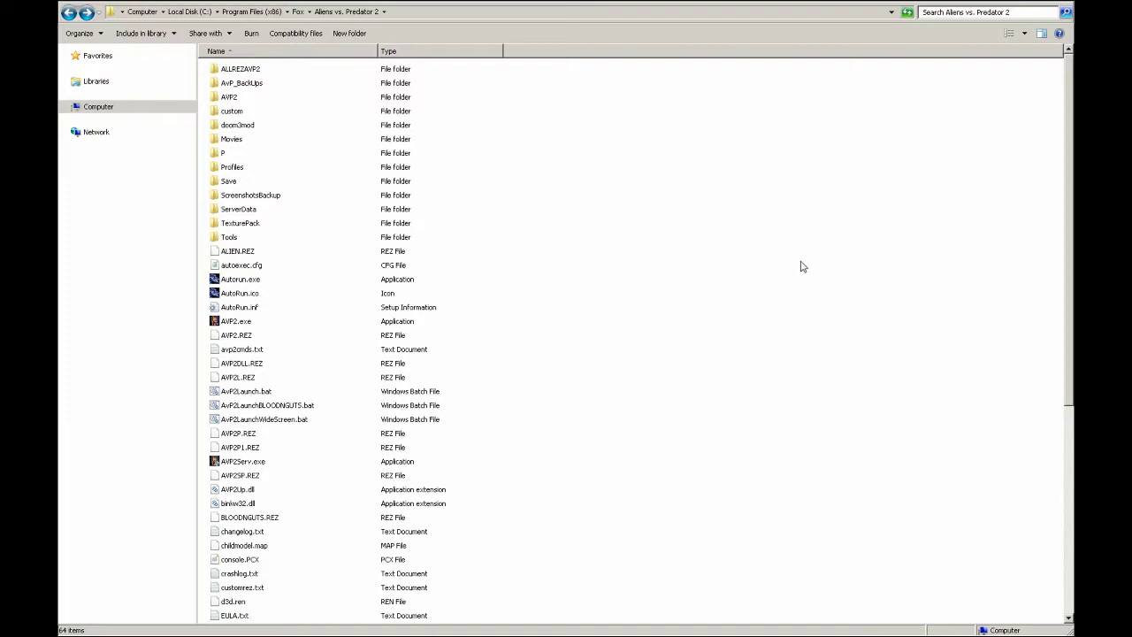
- Create a shortcut to lithtech.exe in the Aliens vs. Predator 2 folder and name it "Launch AvP2"
right_click(729, 320)
mouse_move(787, 442)
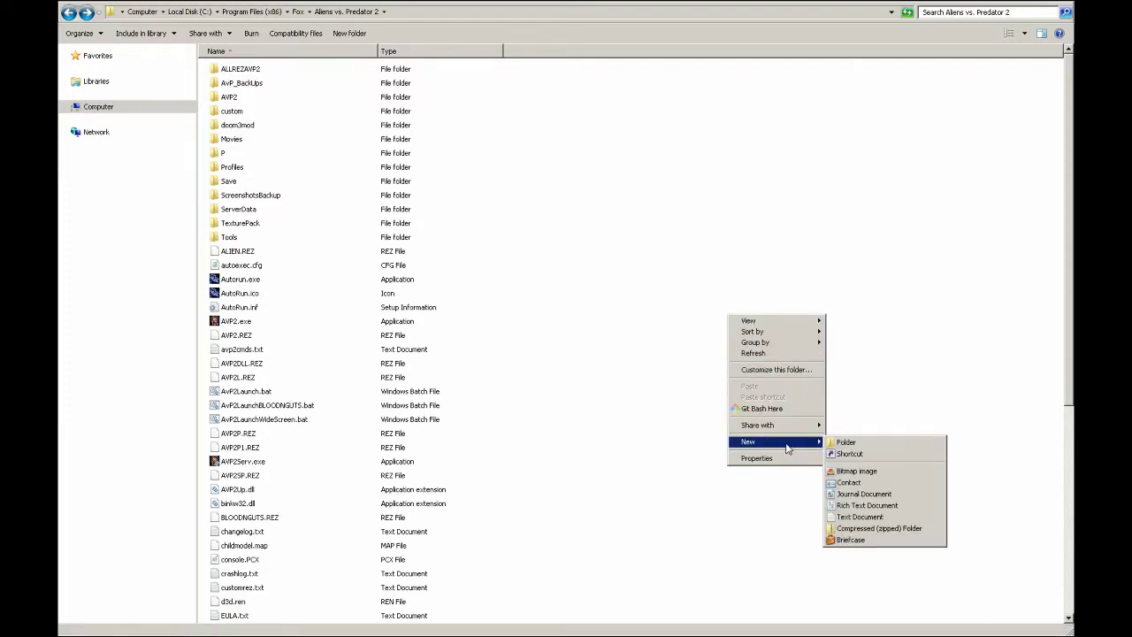
left_click(847, 454)
key("Escape")
left_click_drag(516, 174, 731, 205)
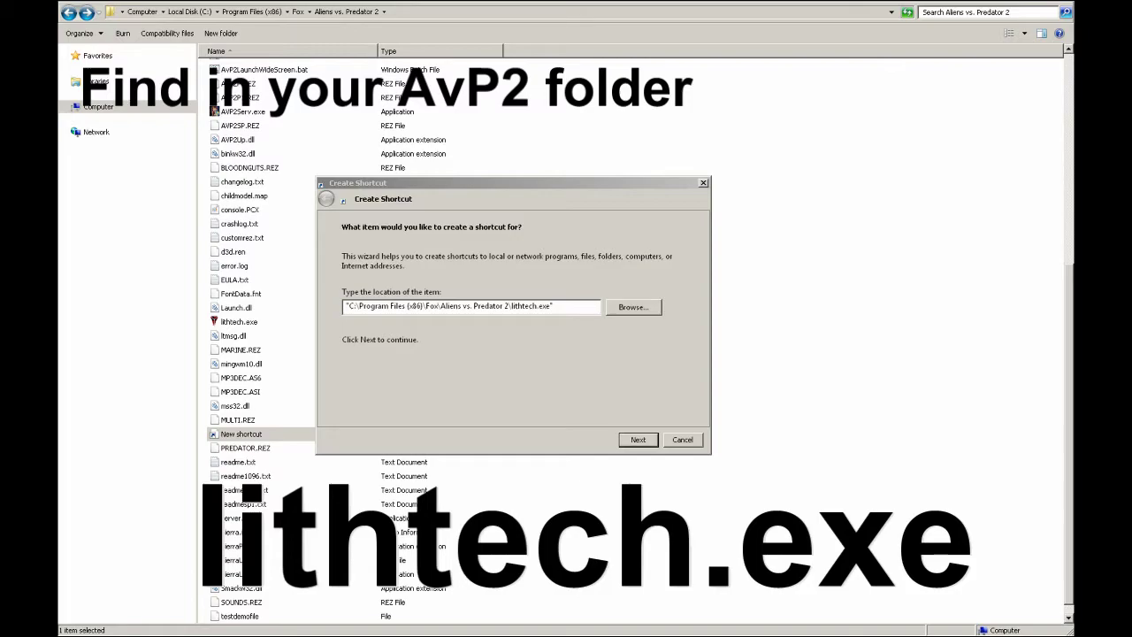
left_click(533, 189)
left_click_drag(524, 184, 526, 188)
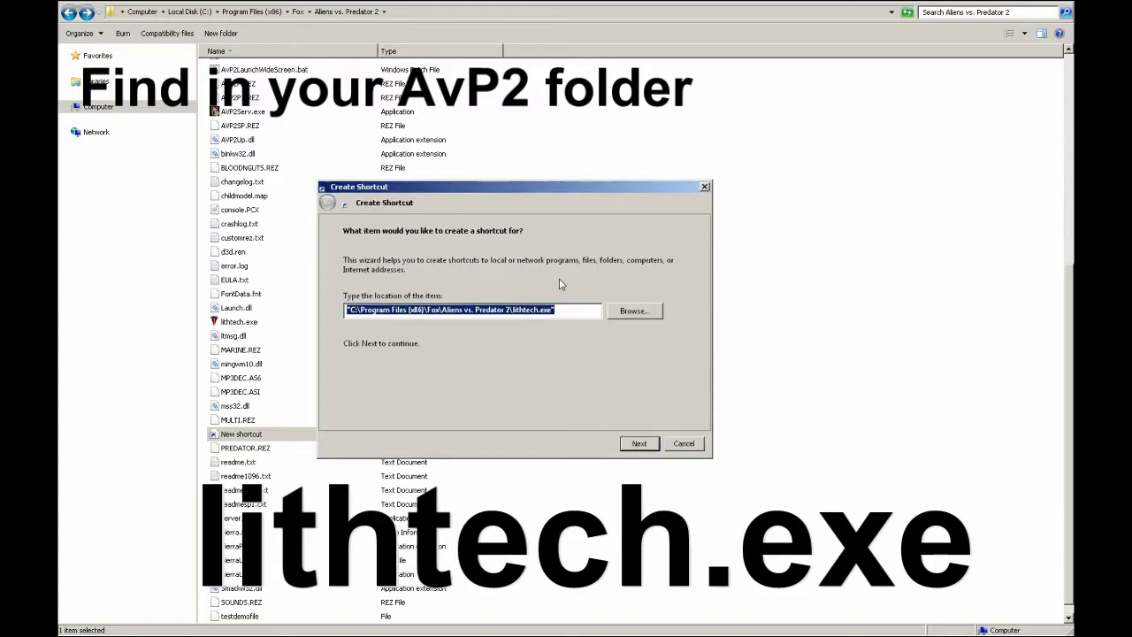
left_click(635, 444)
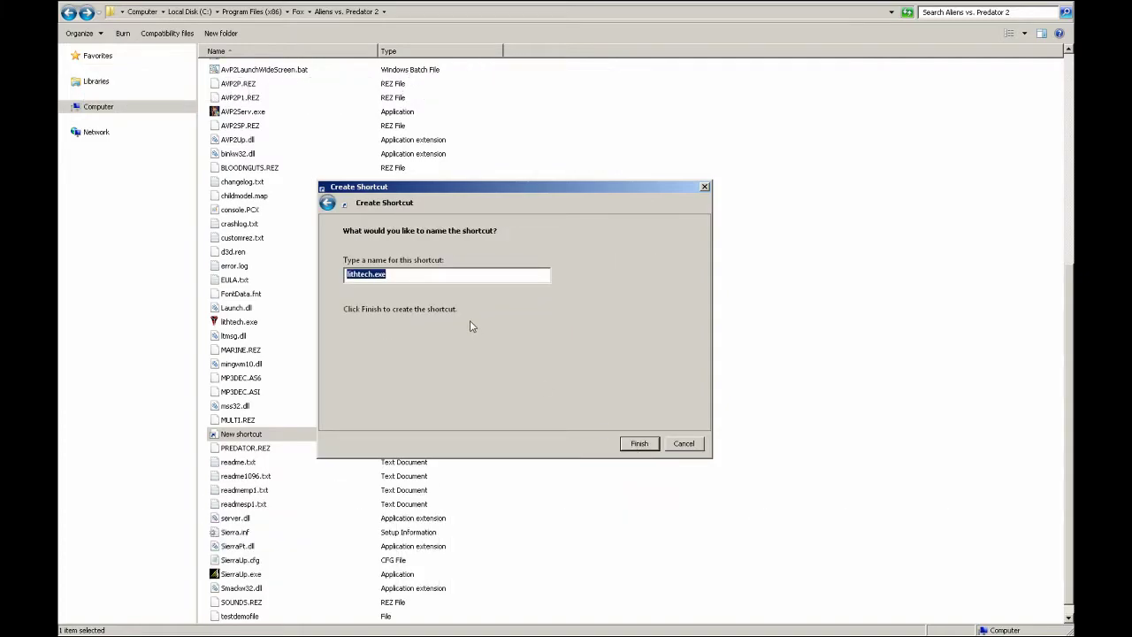
type("Launch AvP2")
key("Return")
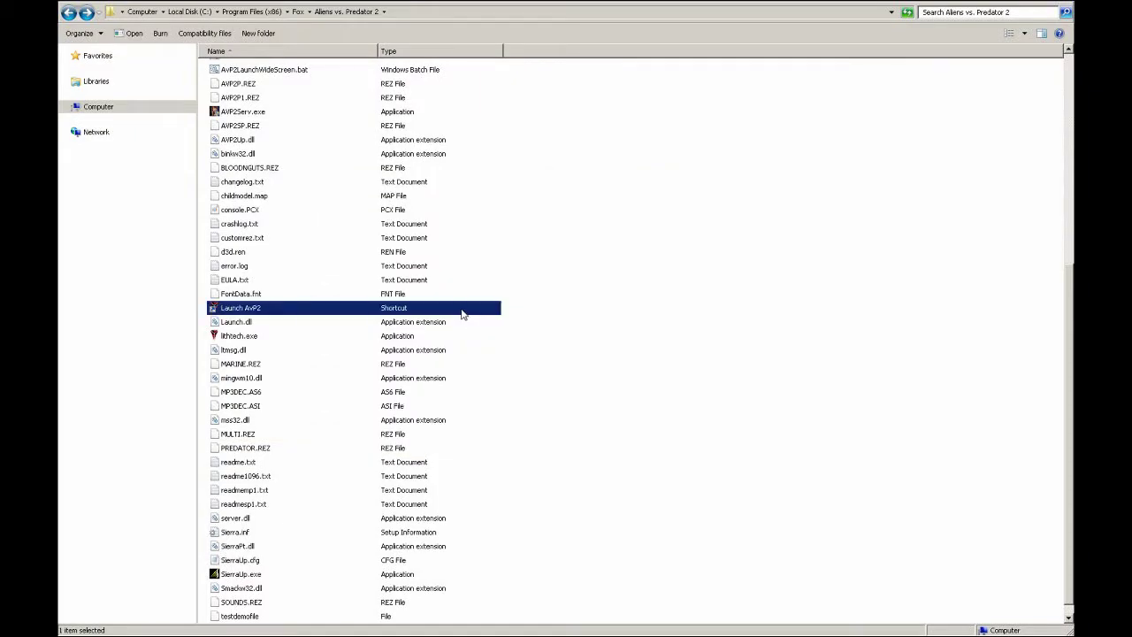
- Append -cmdfile avp2cmds.txt after the quoted lithtech.exe path in the Launch AvP2 shortcut's target and save the properties
left_click(558, 329)
scroll(557, 330, "up", 3)
scroll(557, 330, "up", 1)
left_click(249, 471)
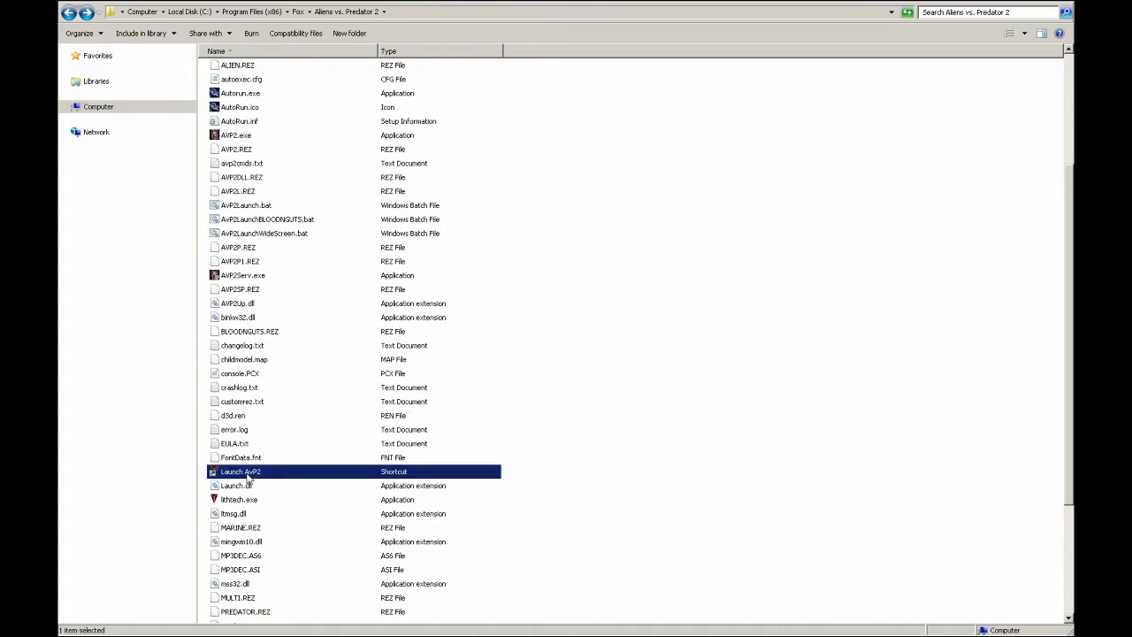
right_click(249, 472)
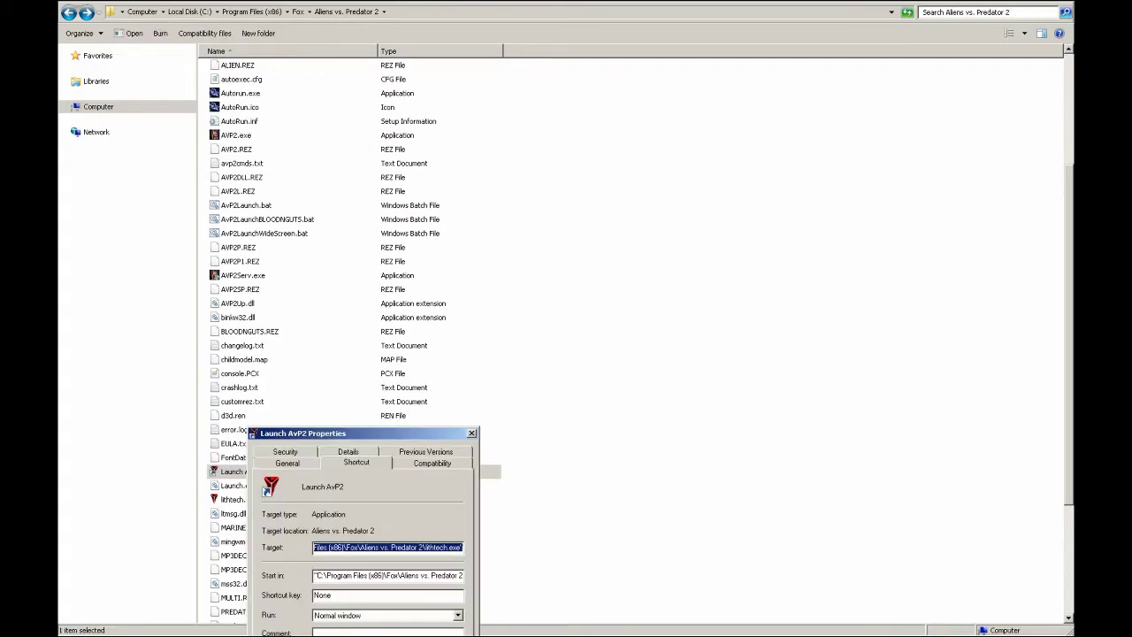
key("r")
left_click_drag(330, 440, 602, 244)
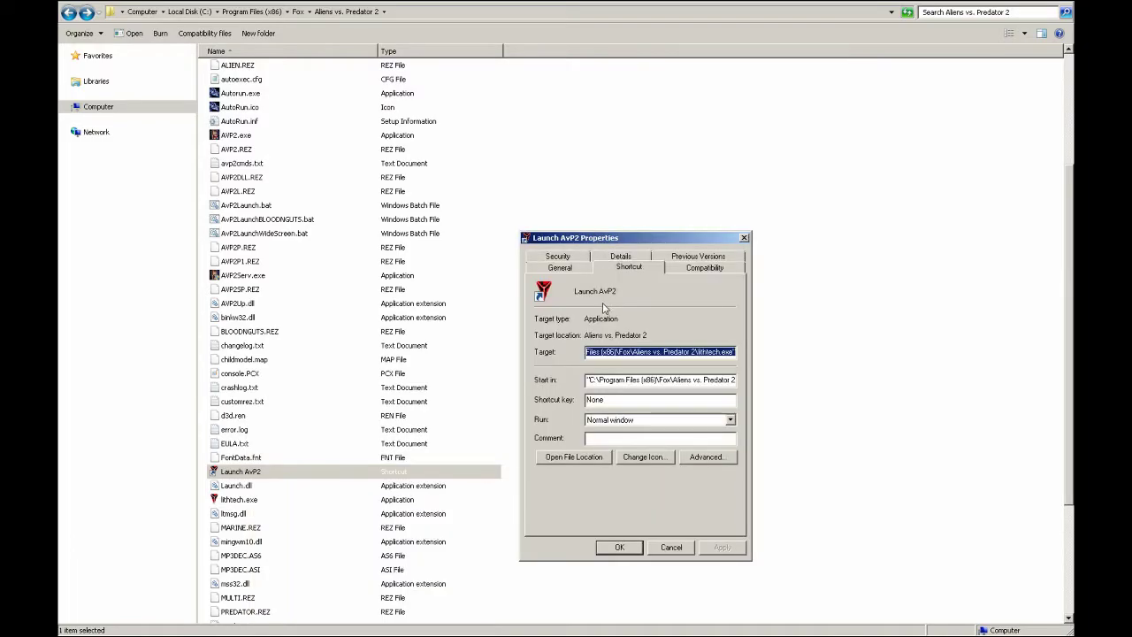
left_click(731, 352)
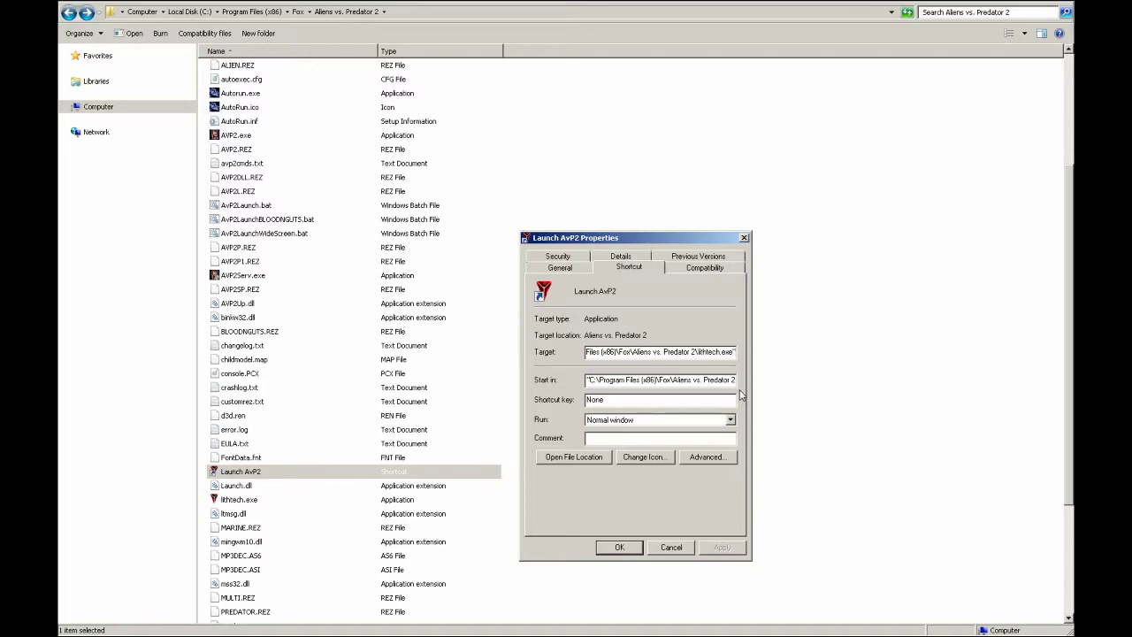
type("-cmdfil")
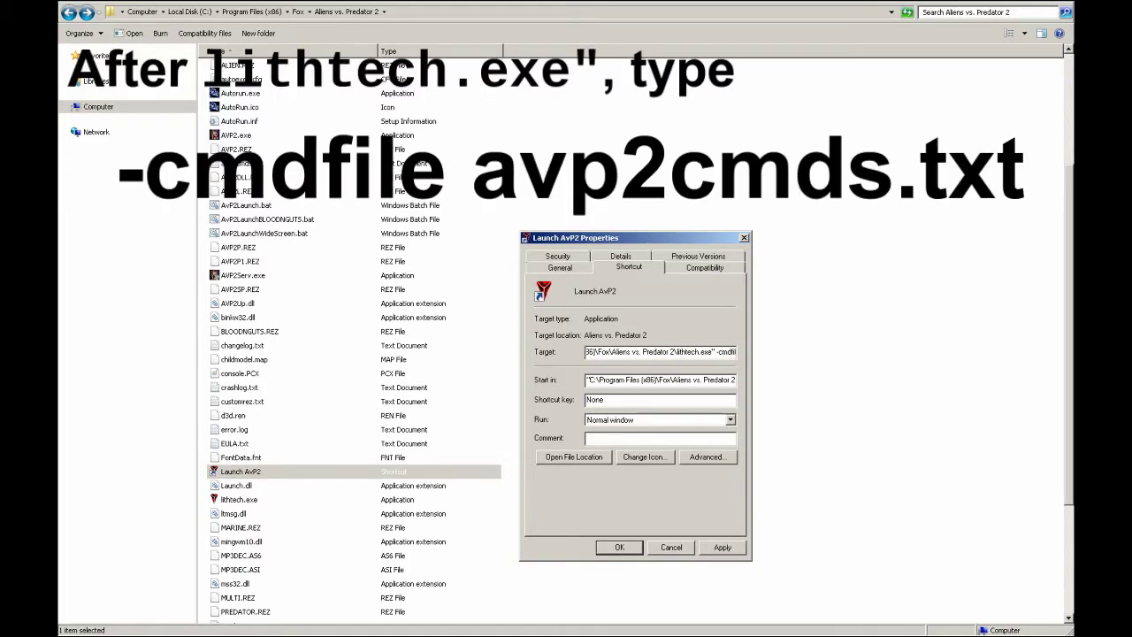
type("e")
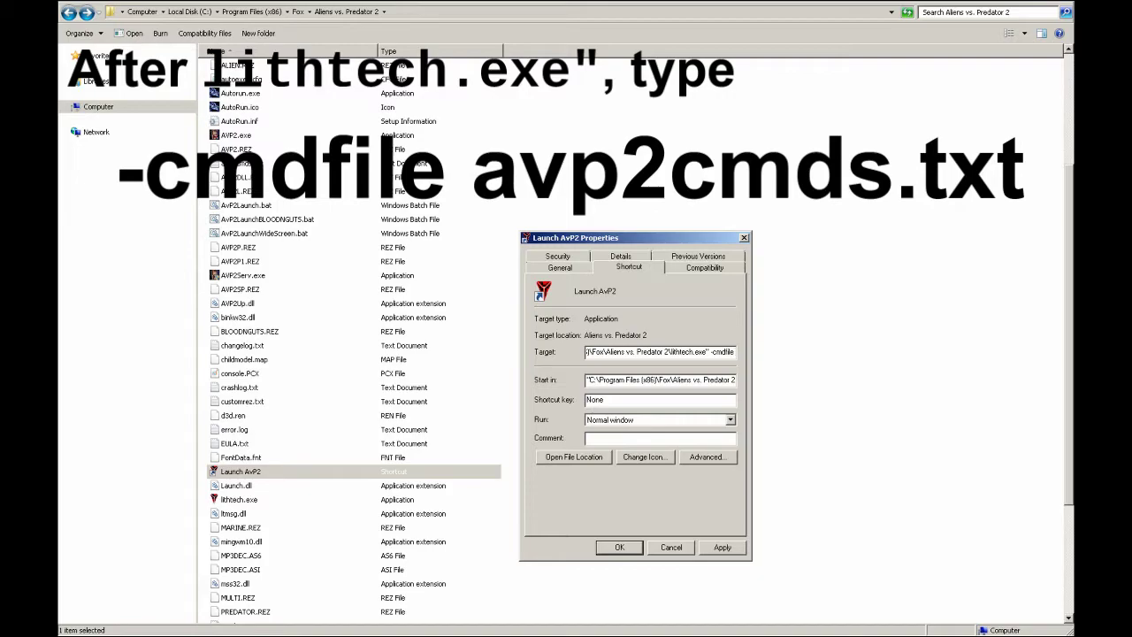
type(" avp2cmd")
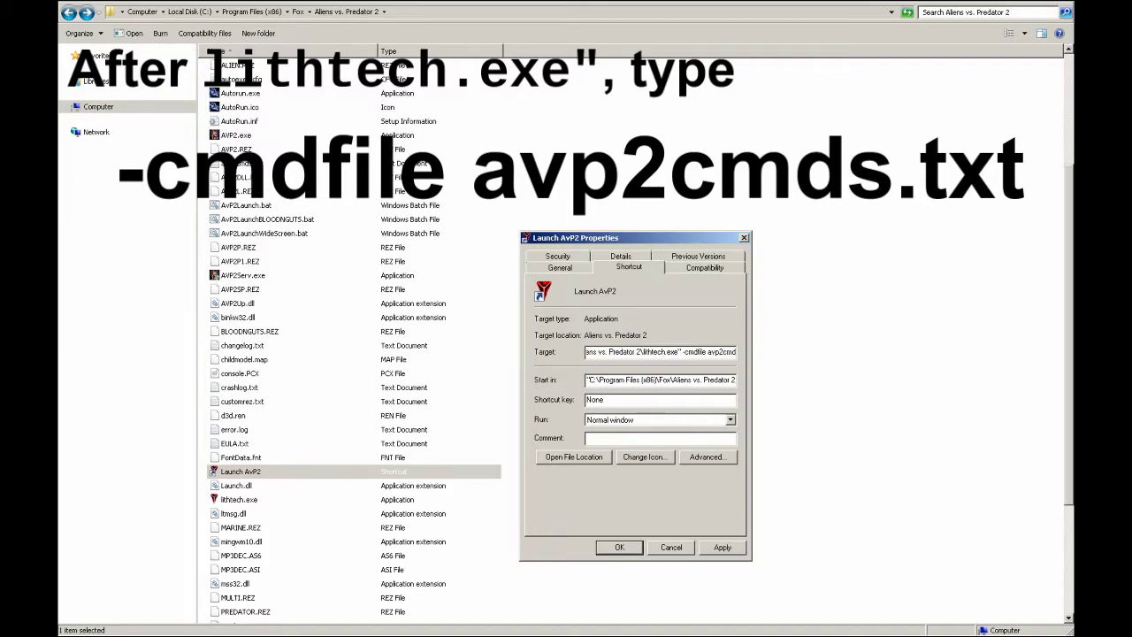
type("s.txt")
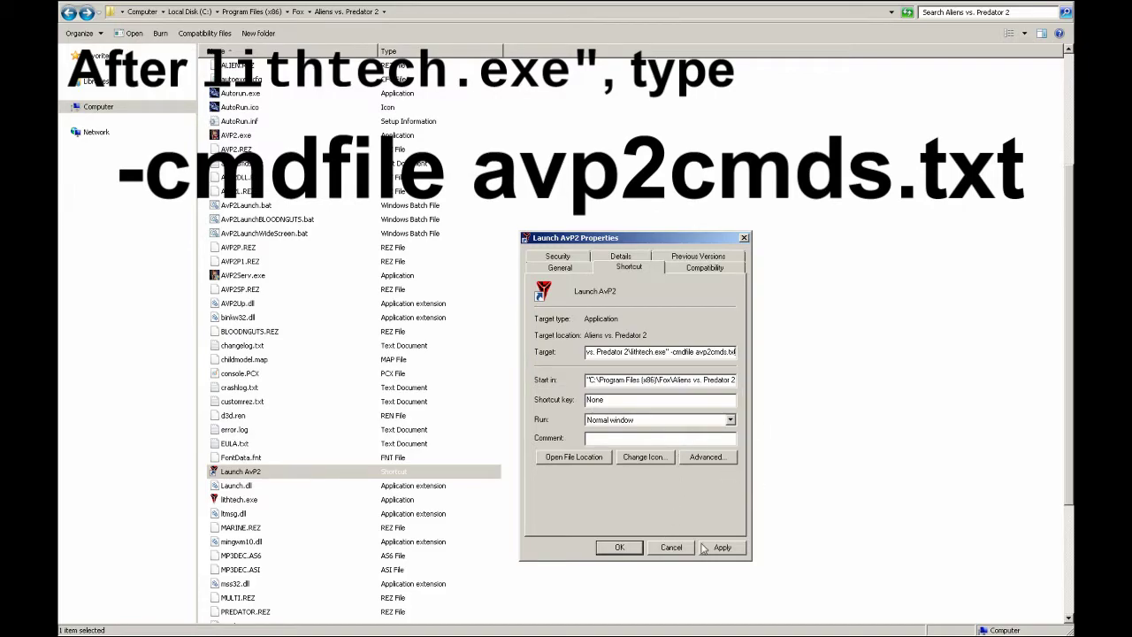
left_click(712, 548)
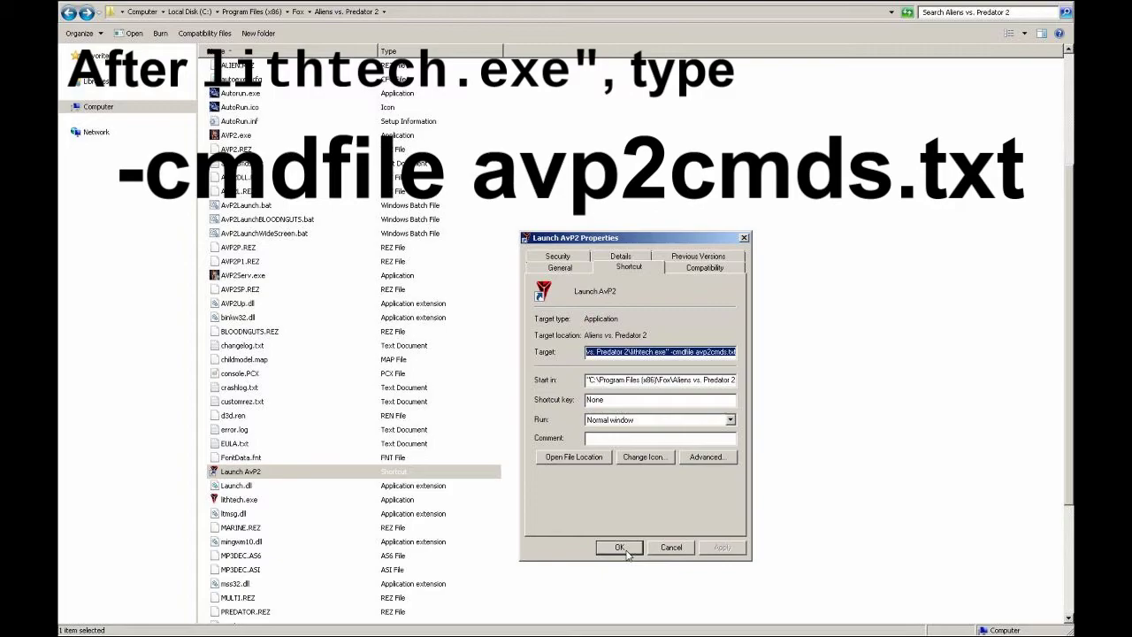
left_click(620, 548)
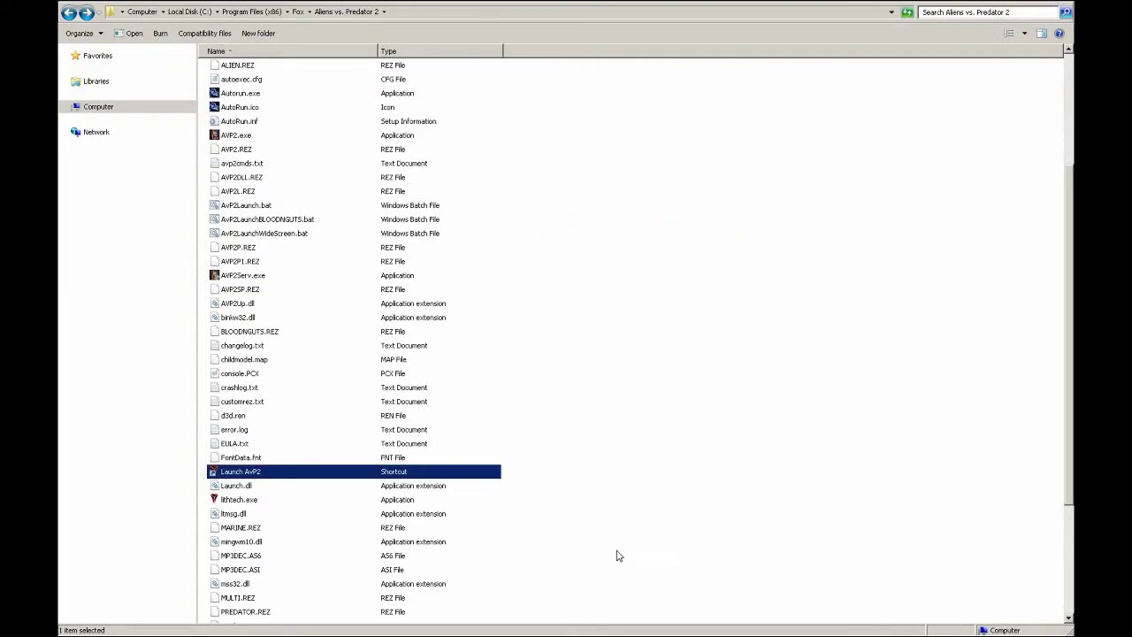
- Duplicate the Launch AvP2 shortcut as "Launch AvP2 - Windowed" and append +windowed 1 to the copy's target
key("Up")
left_click(253, 472)
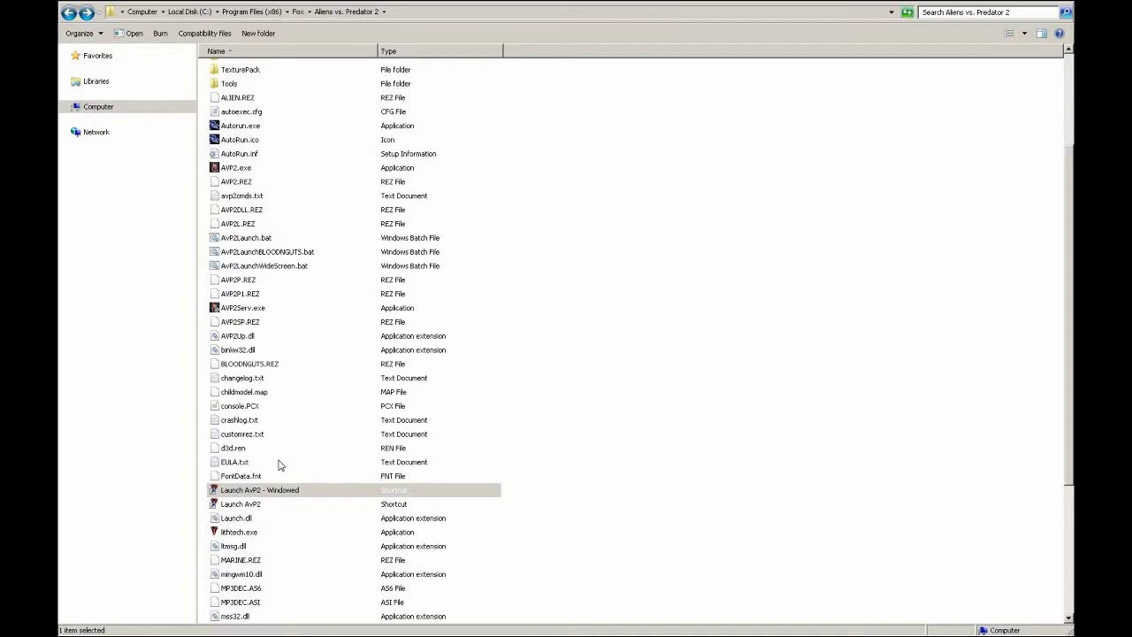
left_click(283, 491)
right_click(287, 492)
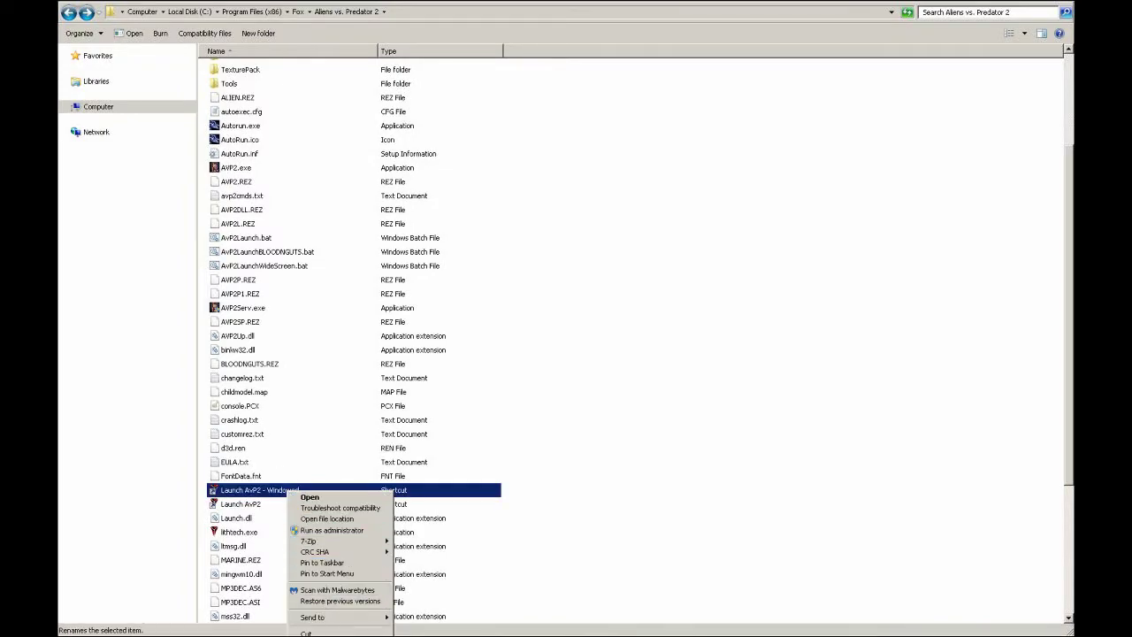
key("r")
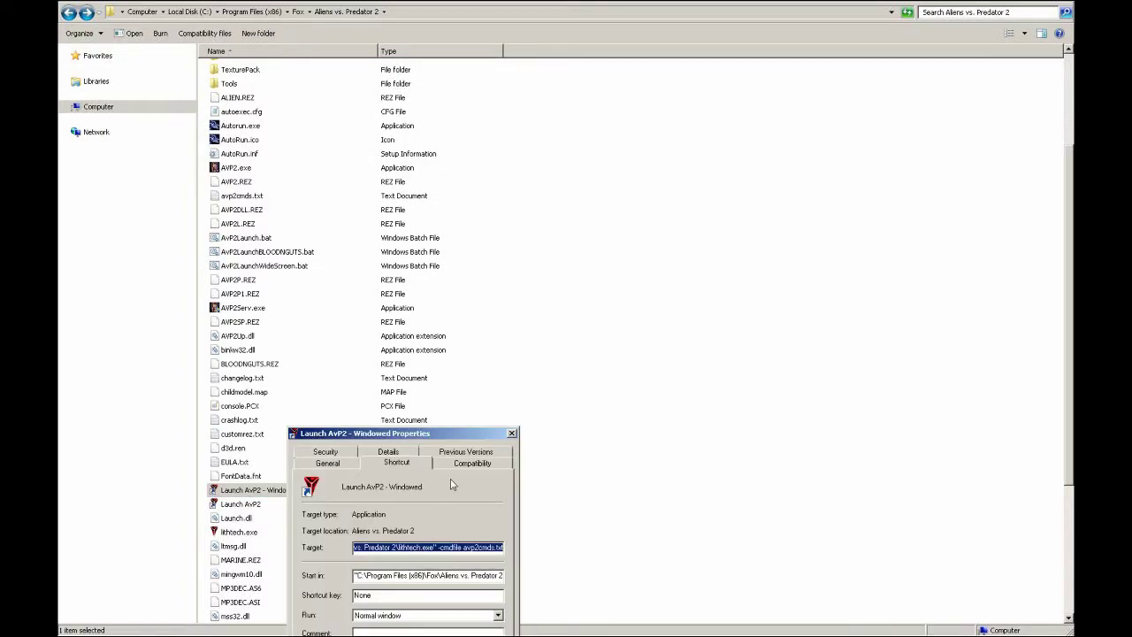
left_click(470, 552)
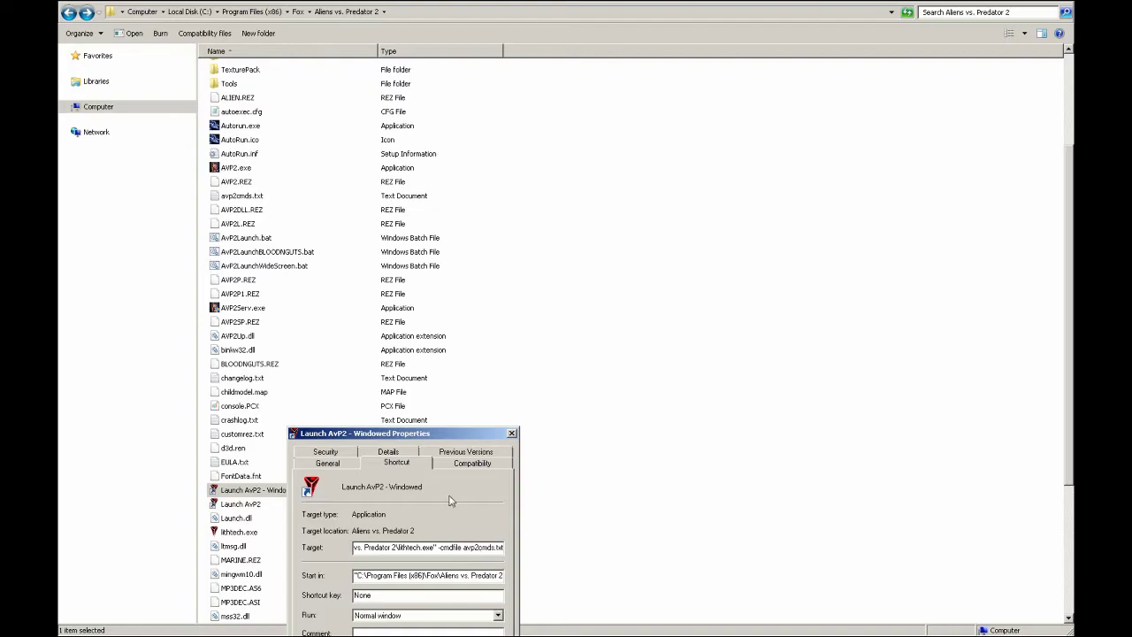
left_click_drag(439, 433, 649, 324)
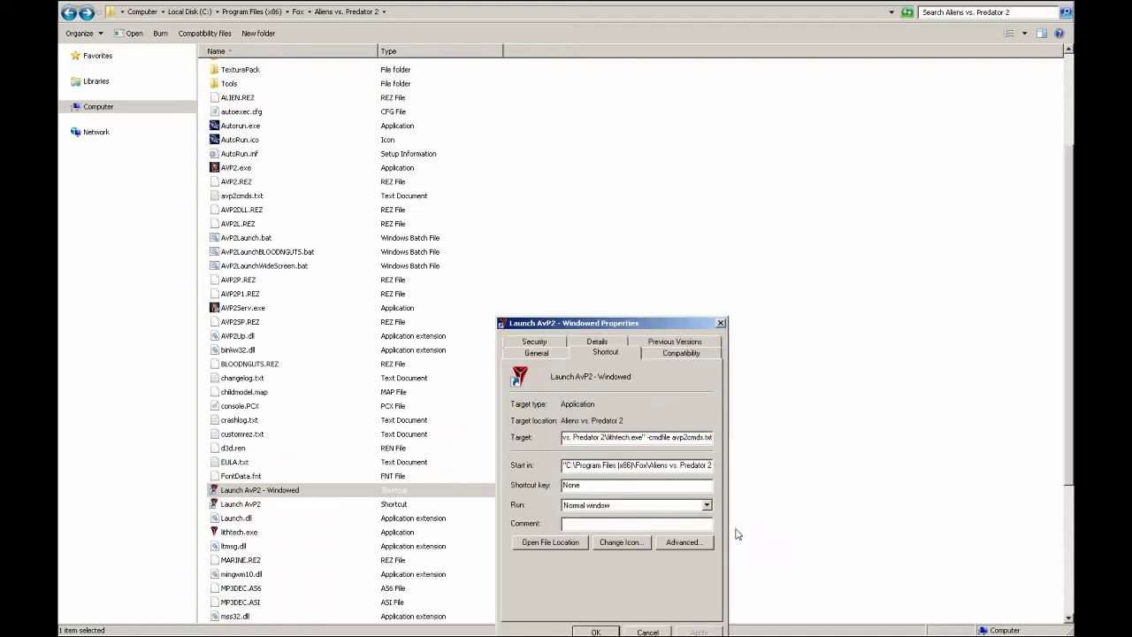
type("+wind")
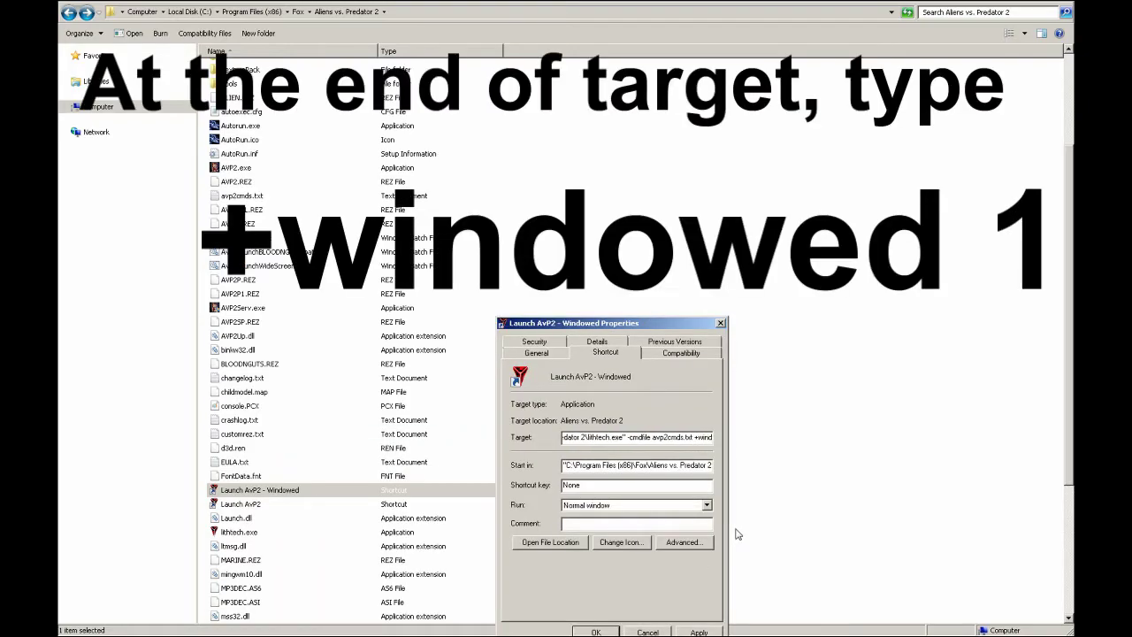
type("owed 1")
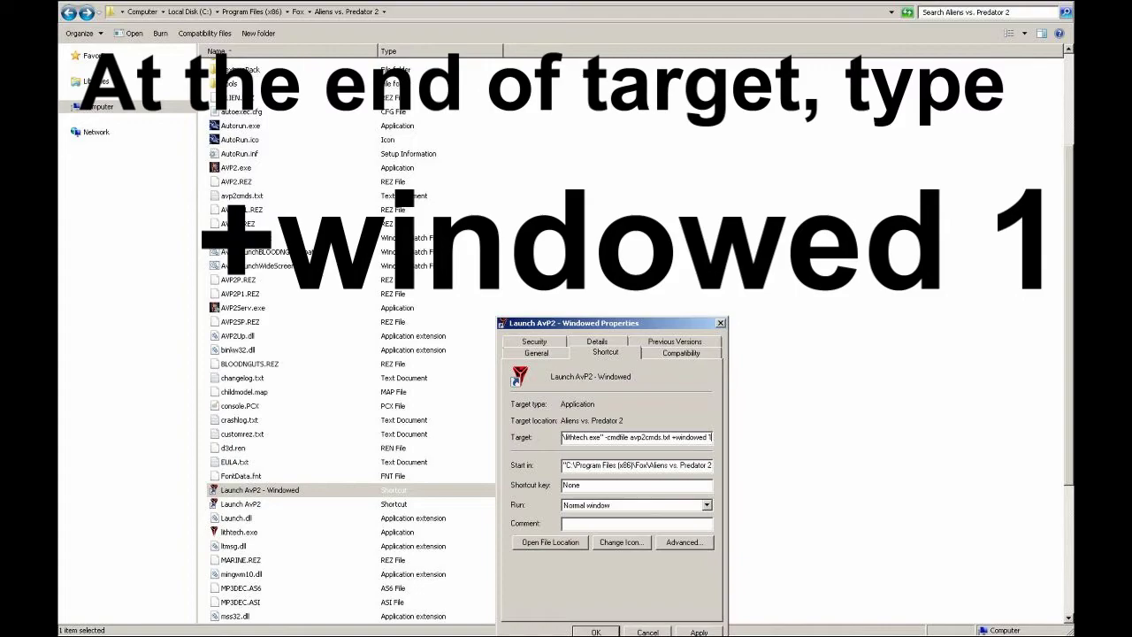
left_click(698, 632)
left_click(596, 632)
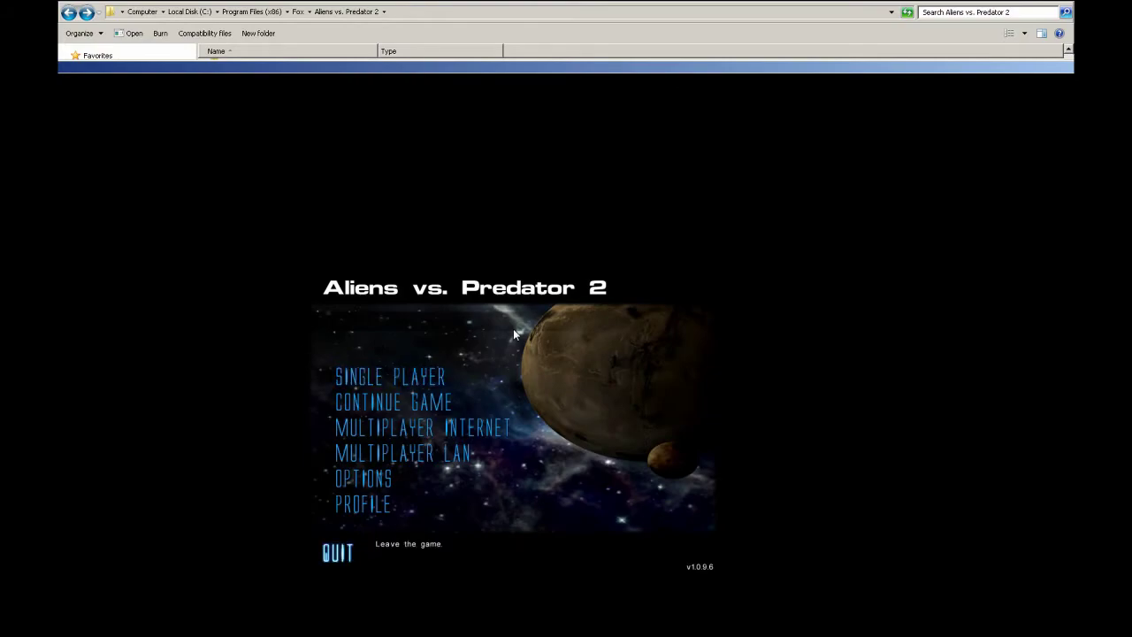
- Quit the windowed game and test the regular Launch AvP2 shortcut
key("Return")
key("Return")
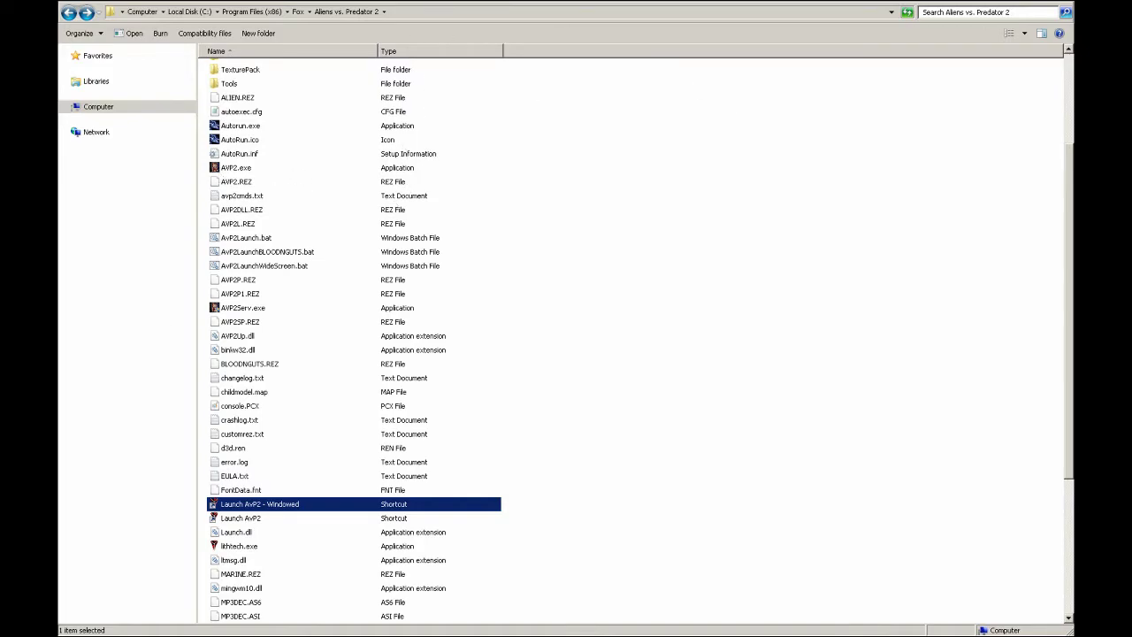
left_click(266, 518)
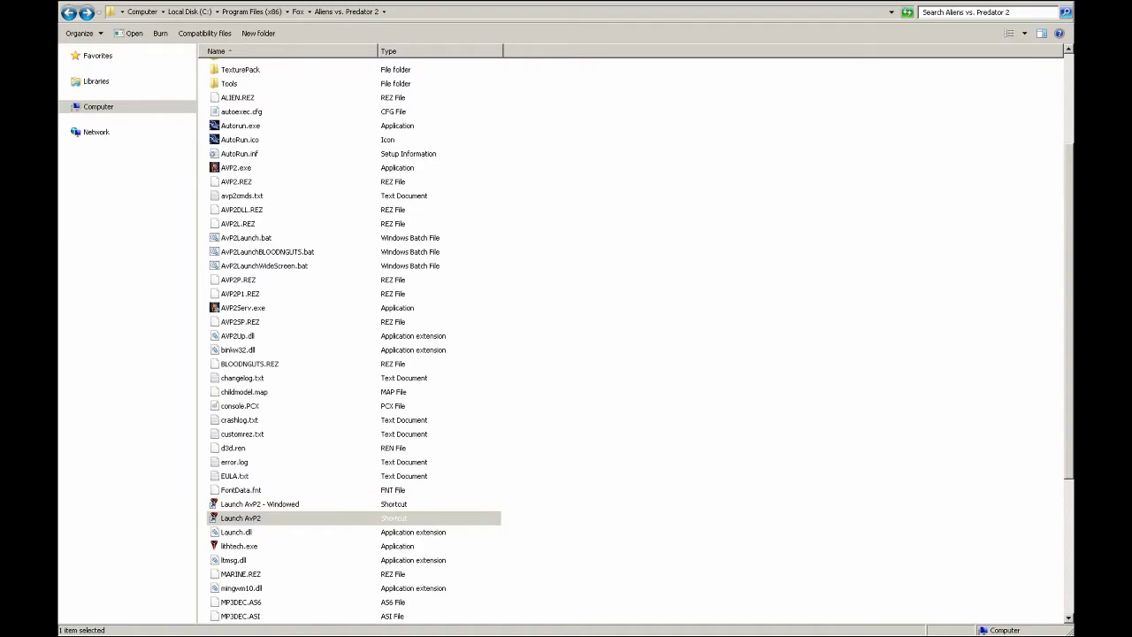
left_click(581, 4)
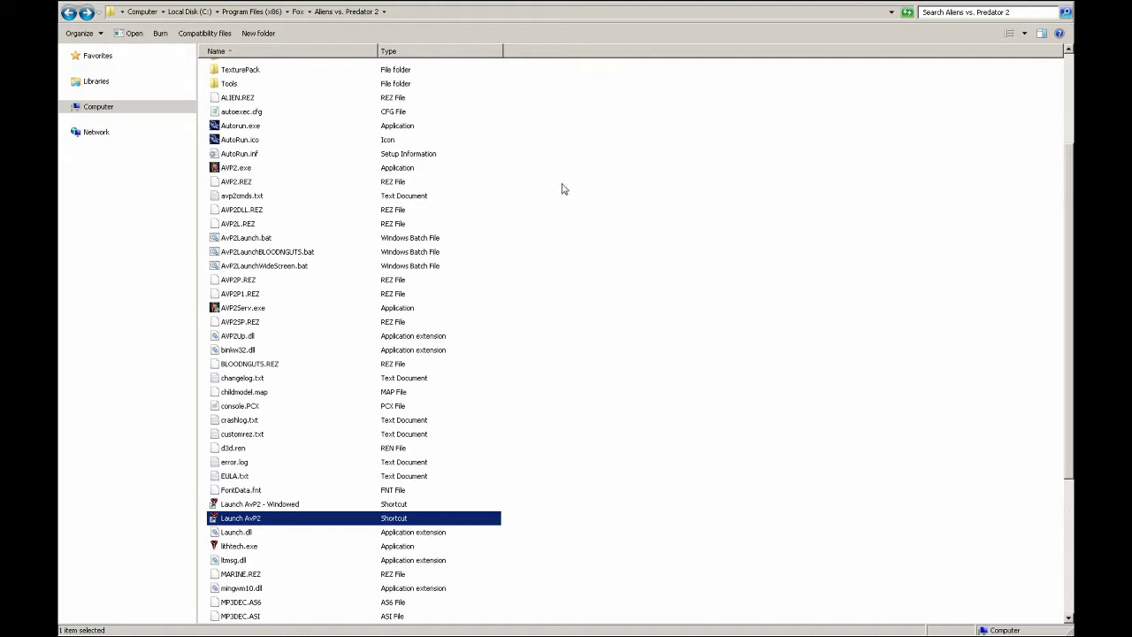
- Duplicate the Launch AvP2 shortcut within the same folder
key("Up")
left_click(296, 517)
key("ctrl+c")
key("ctrl+v")
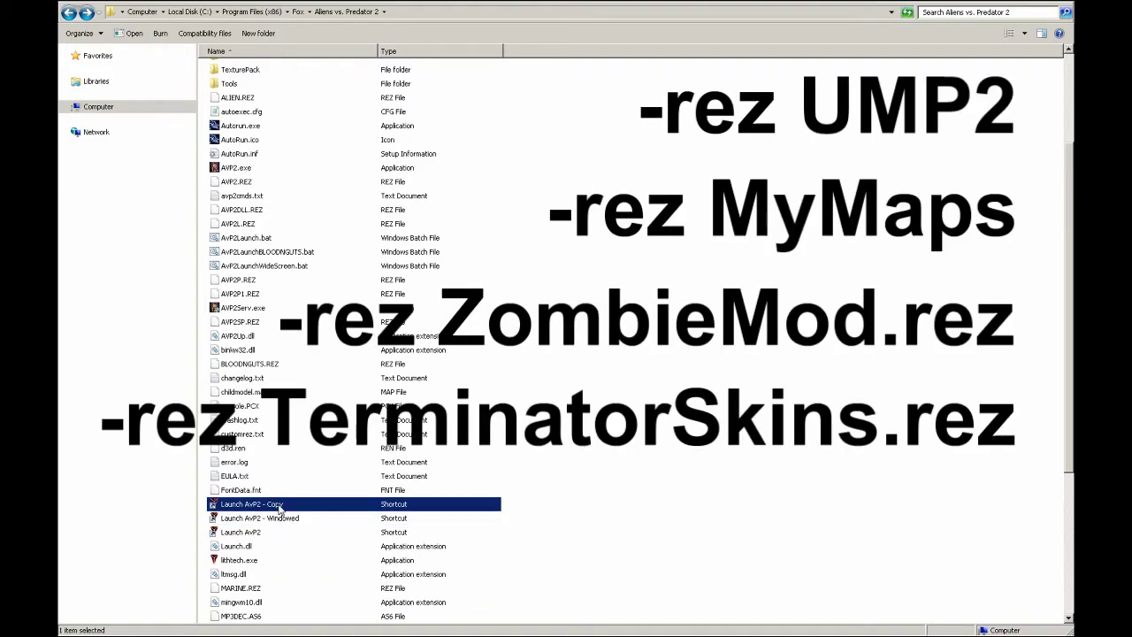
- Rename the new shortcut copy to "Launch AvP2 - BLOODNGUTS MOD"
key("F2")
key("End")
key("BackSpace")
key("BackSpace")
key("BackSpace")
key("BackSpace")
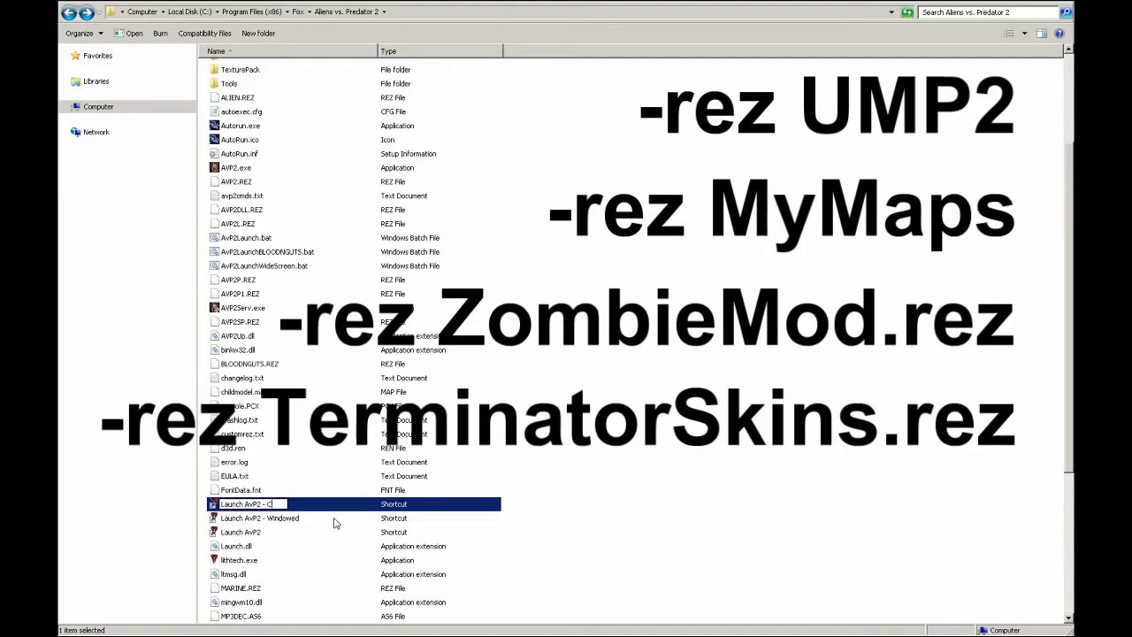
type("BLOODGUTS Mod")
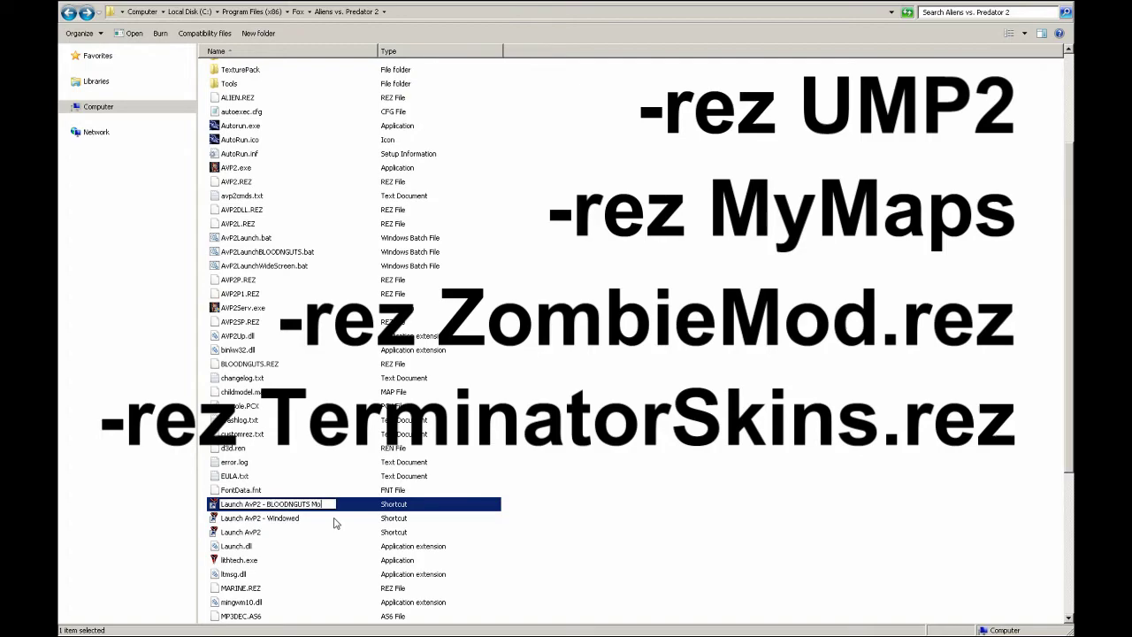
key("BackSpace")
key("BackSpace")
type("OD")
key("Return")
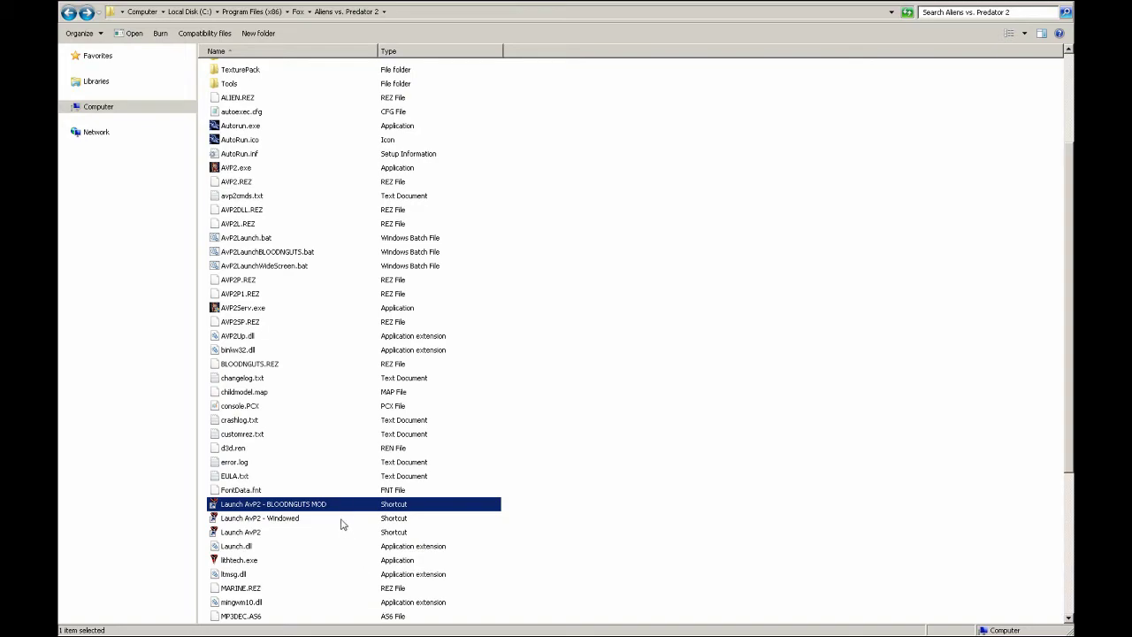
- Append -rez BLOODNGUTS.REZ to the target of the Launch AvP2 - BLOODNGUTS MOD shortcut and launch the game from it
right_click(342, 504)
left_click(380, 636)
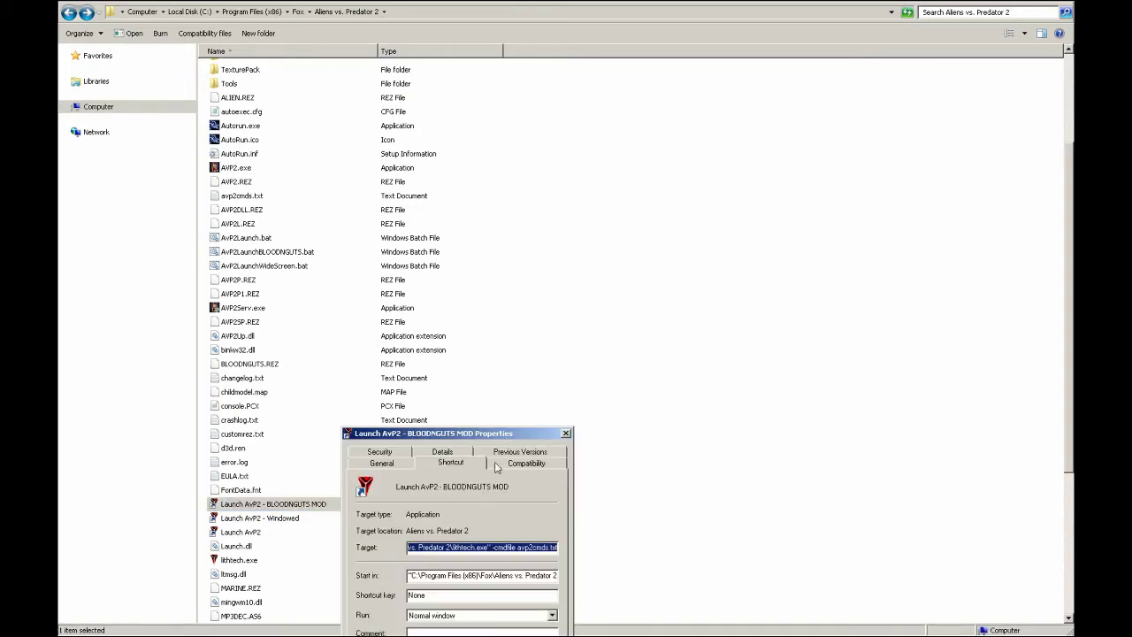
left_click_drag(508, 432, 542, 175)
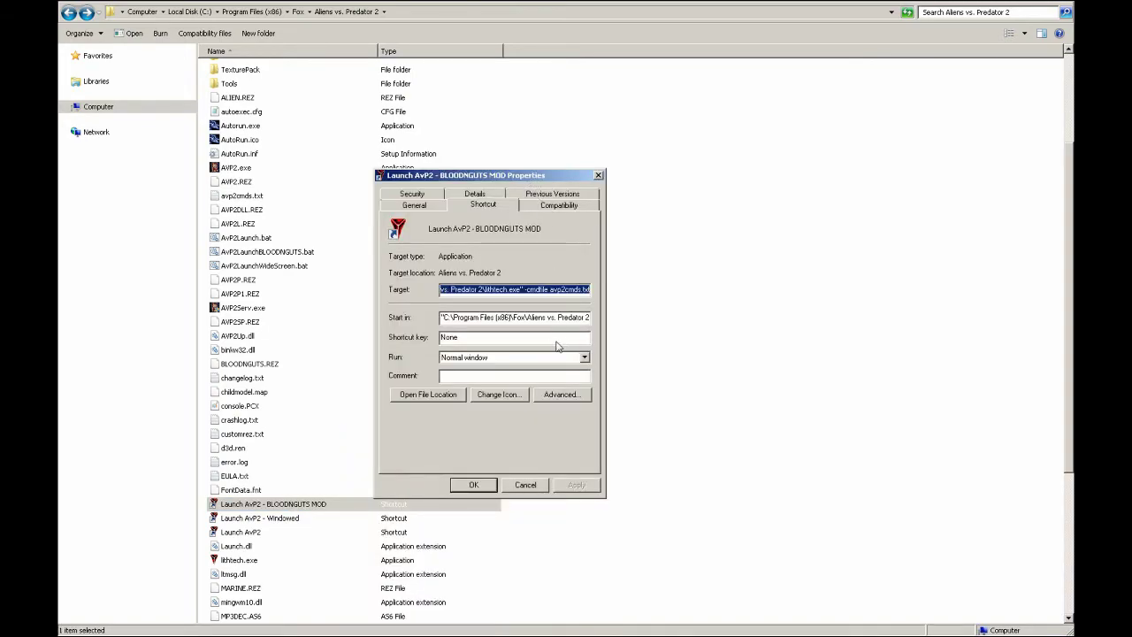
left_click(558, 293)
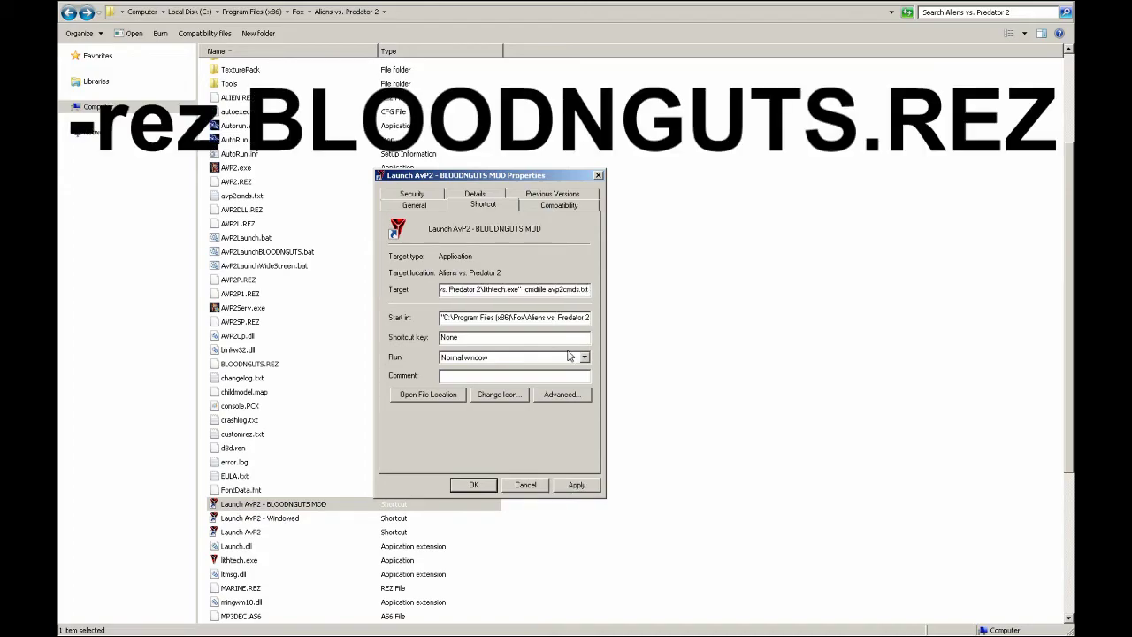
type("-rez B")
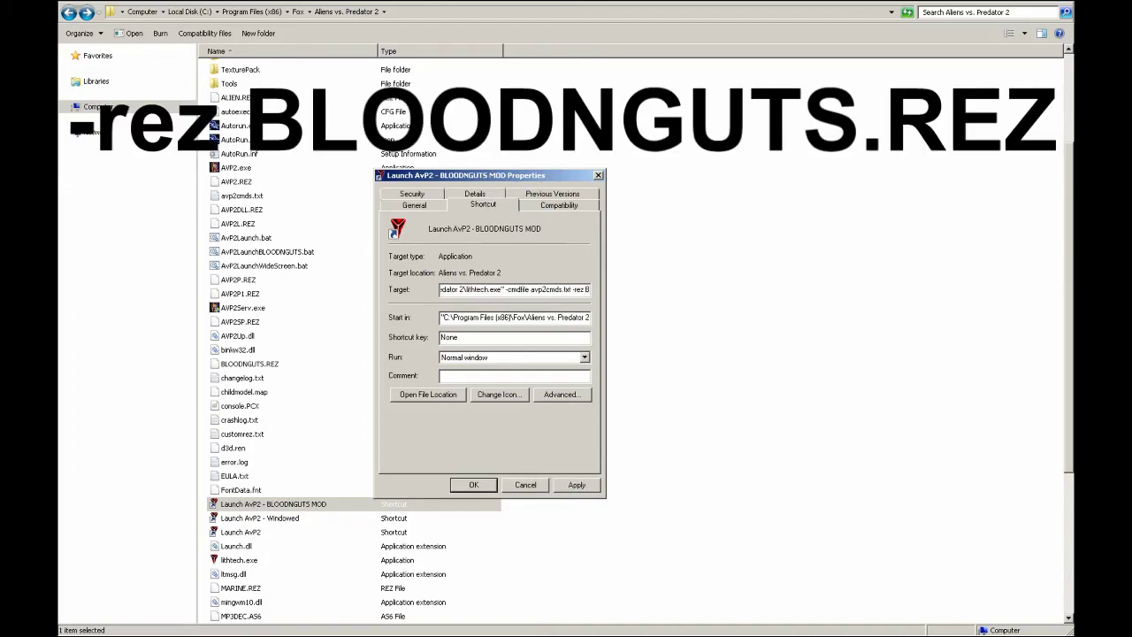
type("LOOD")
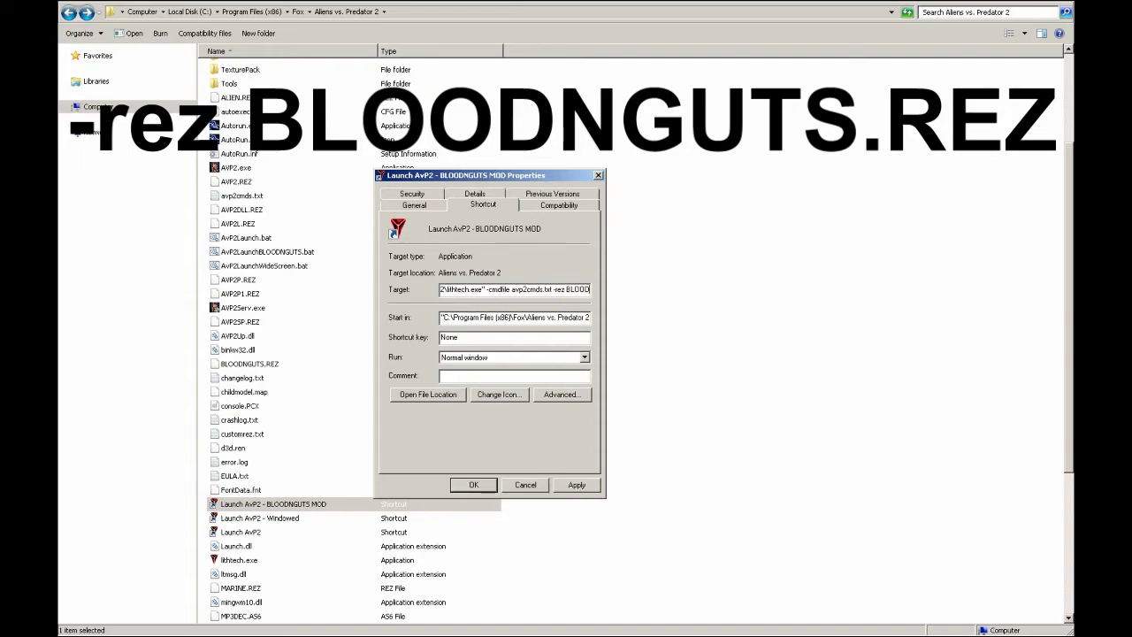
type("NGUTS.")
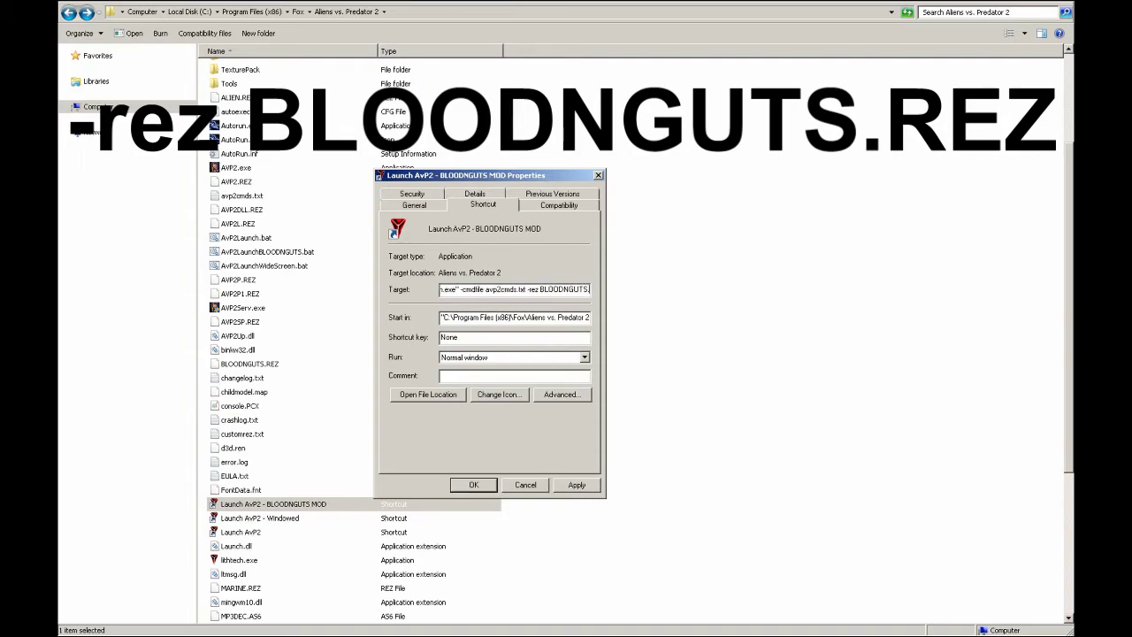
type("REZ")
left_click(589, 489)
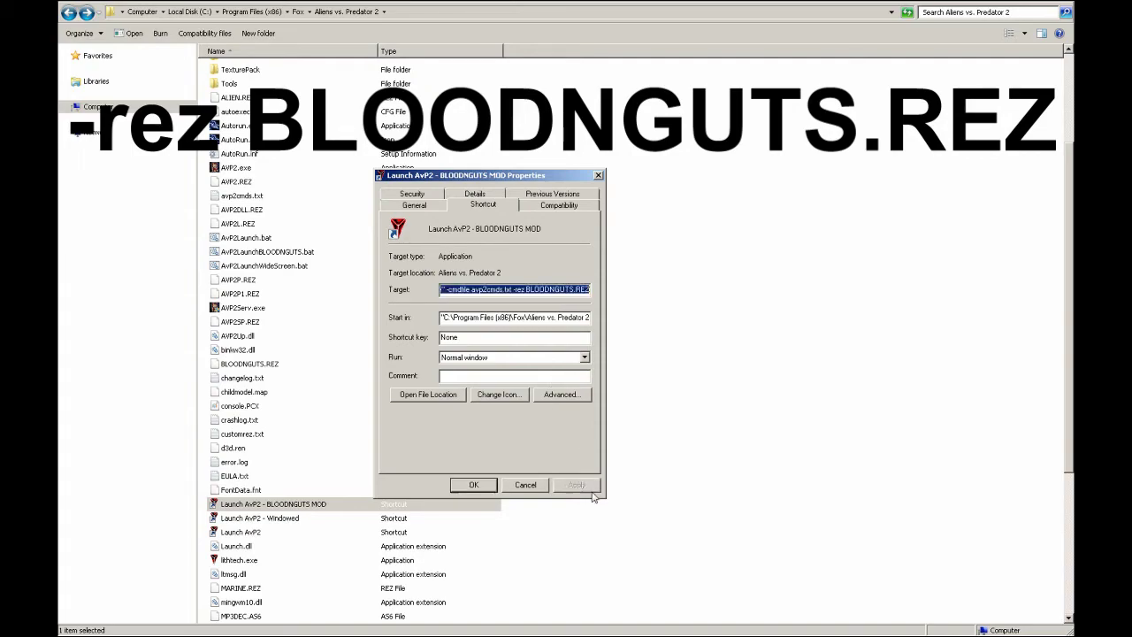
left_click(469, 489)
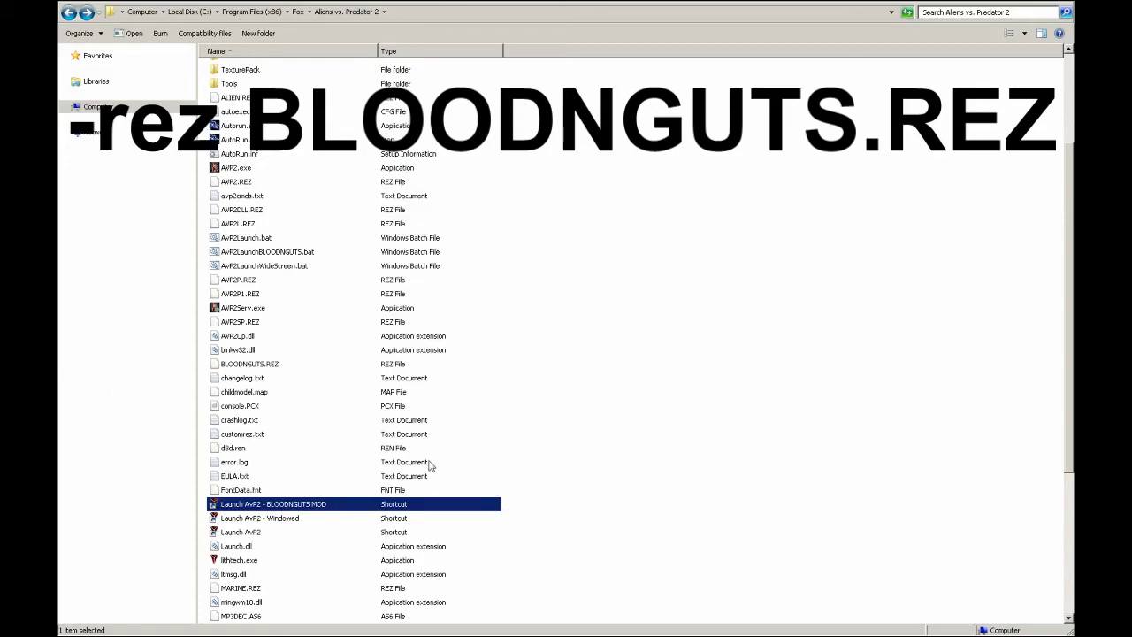
key("Return")
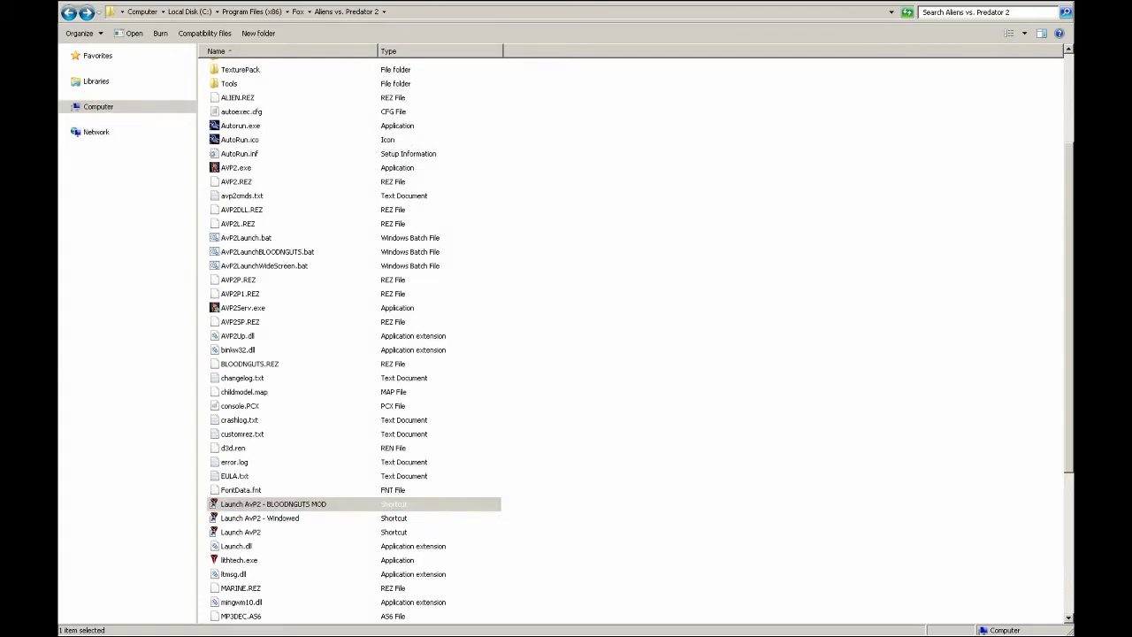